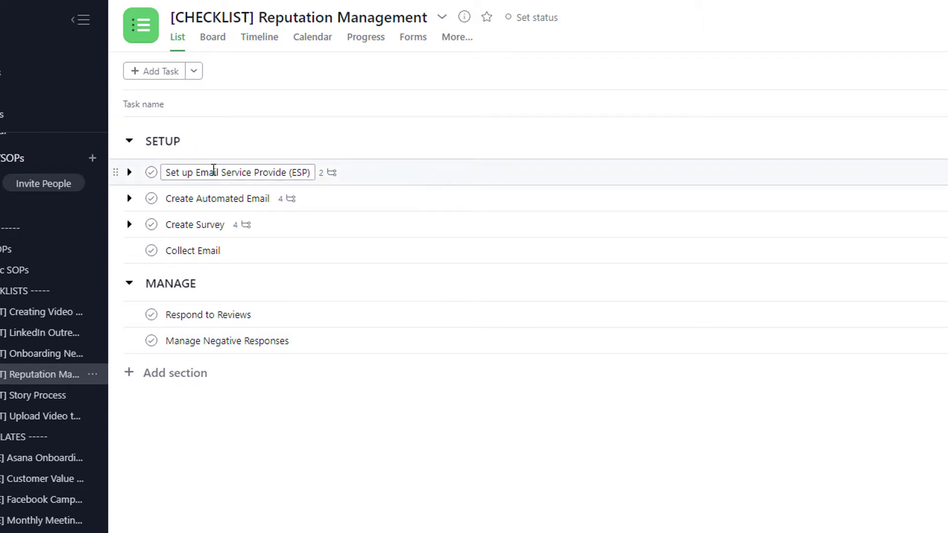
Step: Expand the email provider and Create Automated Email tasks and review the Schedule Trigger, Choose Subject and Choose Theme subtasks
click(130, 173)
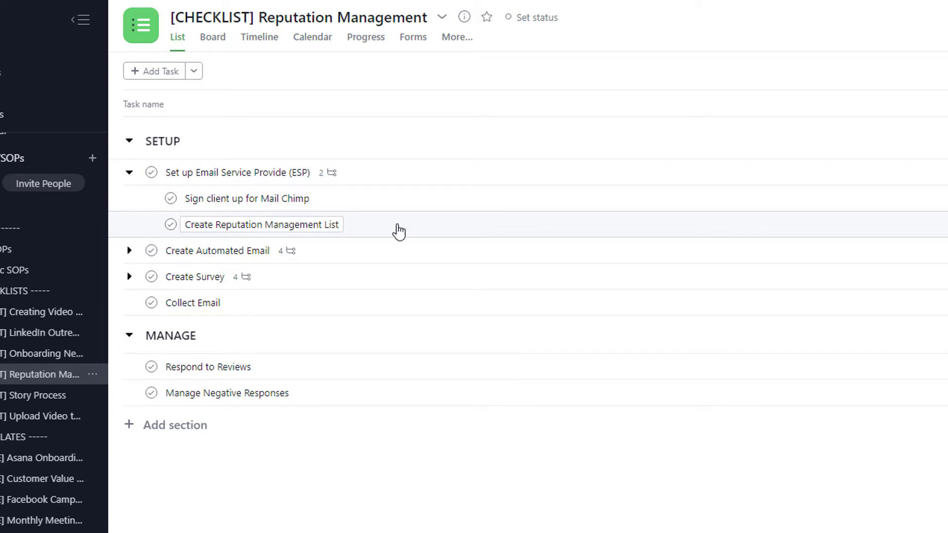
click(129, 251)
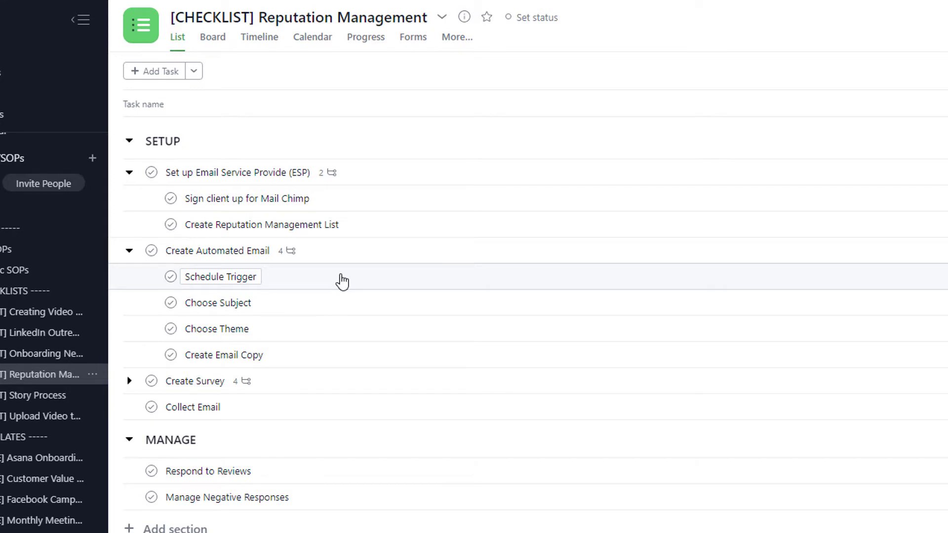
click(237, 277)
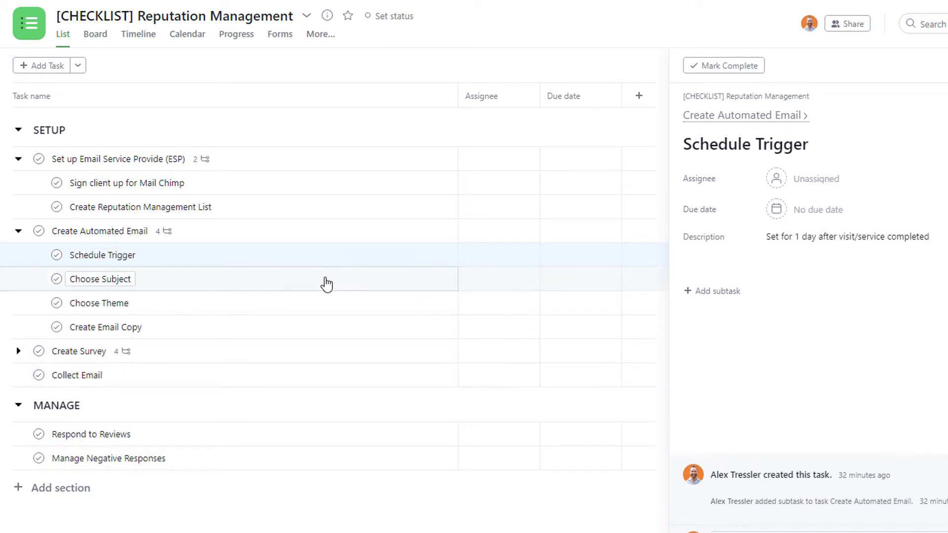
click(255, 283)
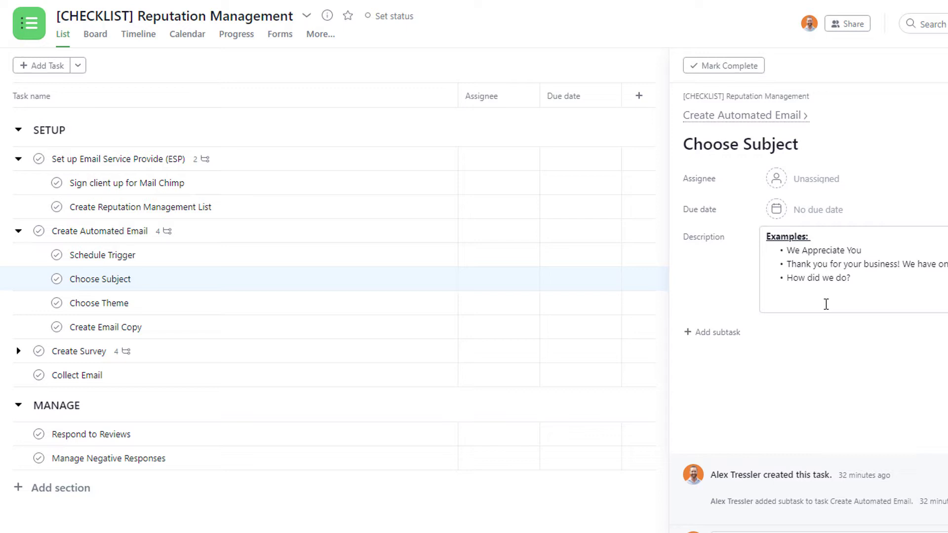
click(251, 301)
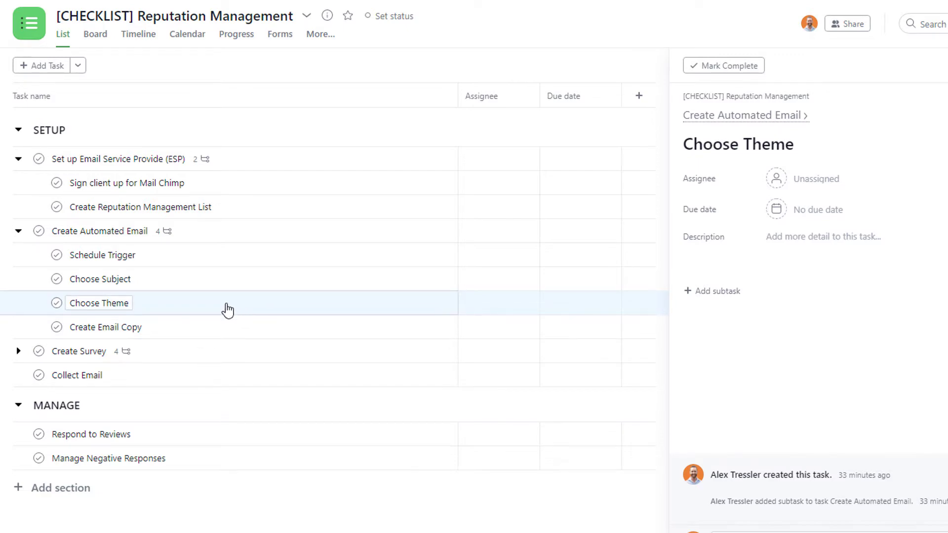
Step: Open the Create Email Copy subtask and view its attached sample email image, closing the image when done
click(232, 330)
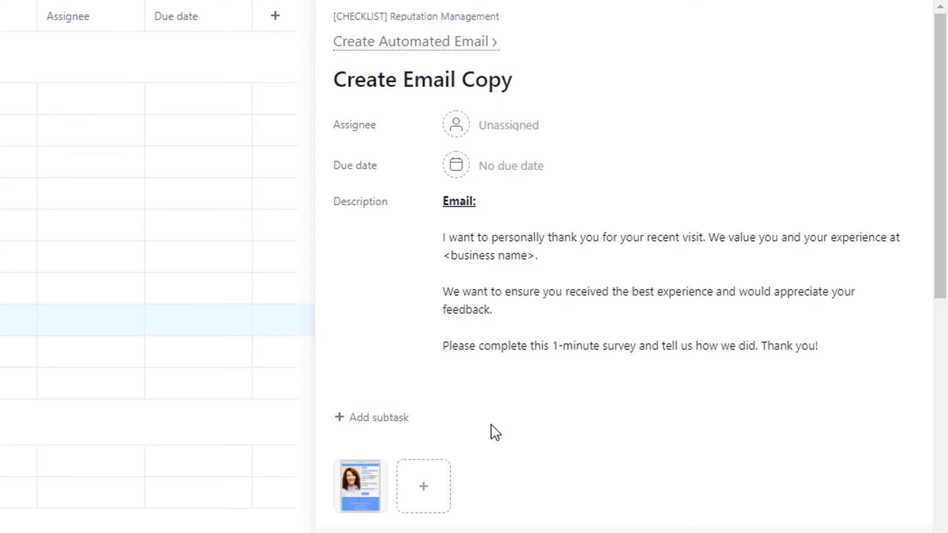
click(364, 482)
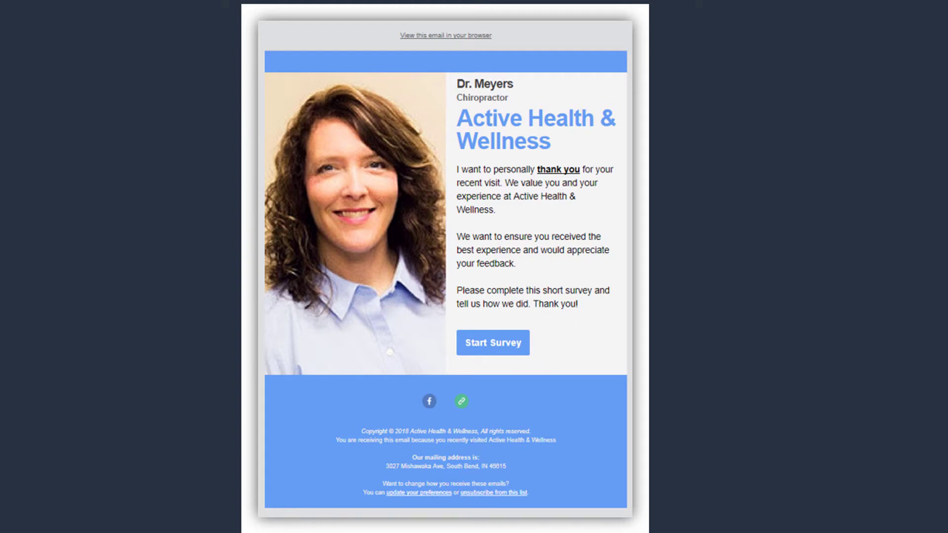
key(Escape)
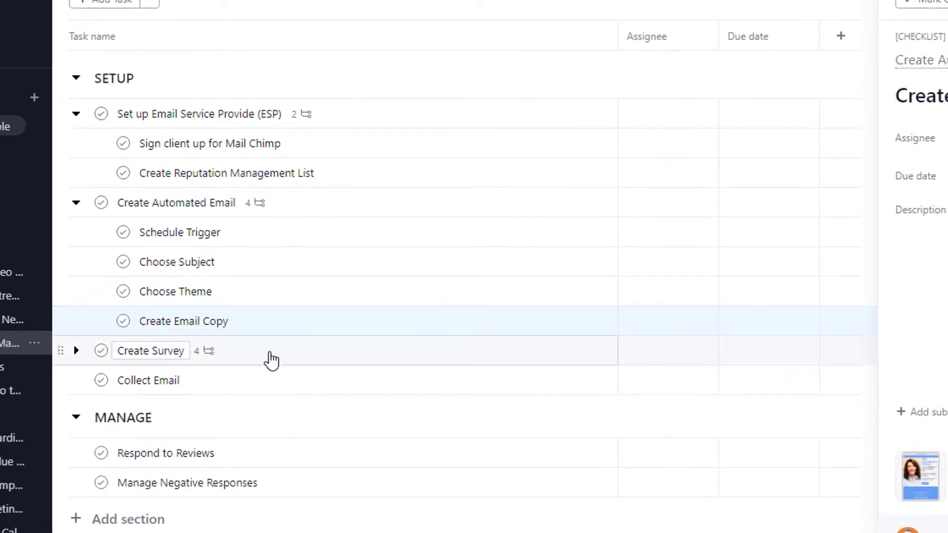
Step: Expand the Create Survey task and open its Sign up for Typeform subtask
click(76, 351)
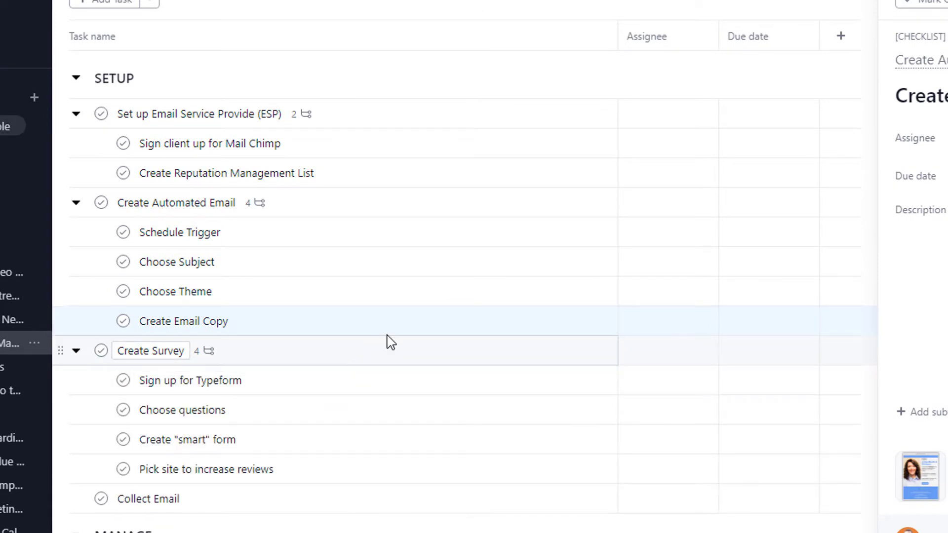
click(351, 378)
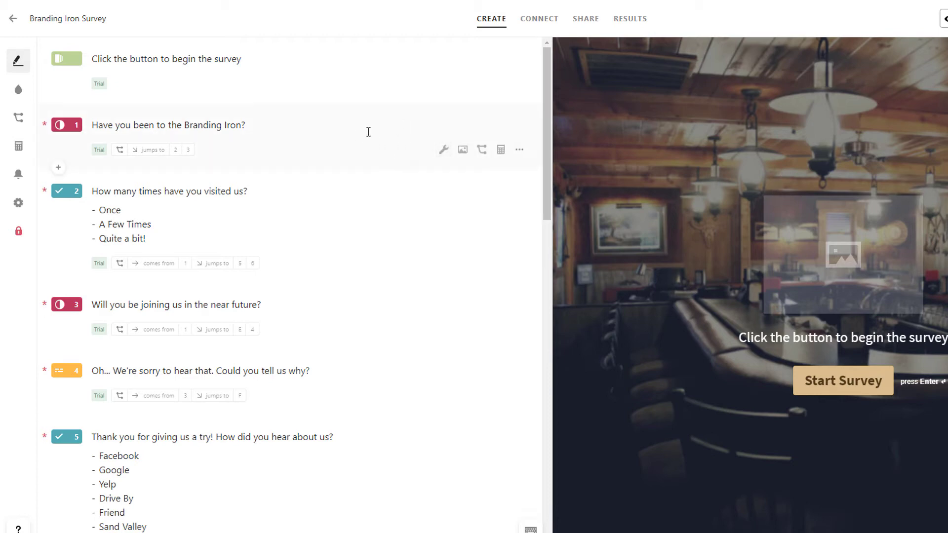
Step: Switch to Typeform and look through the question list of the Branding Iron Survey
scroll(351, 160, down, 4)
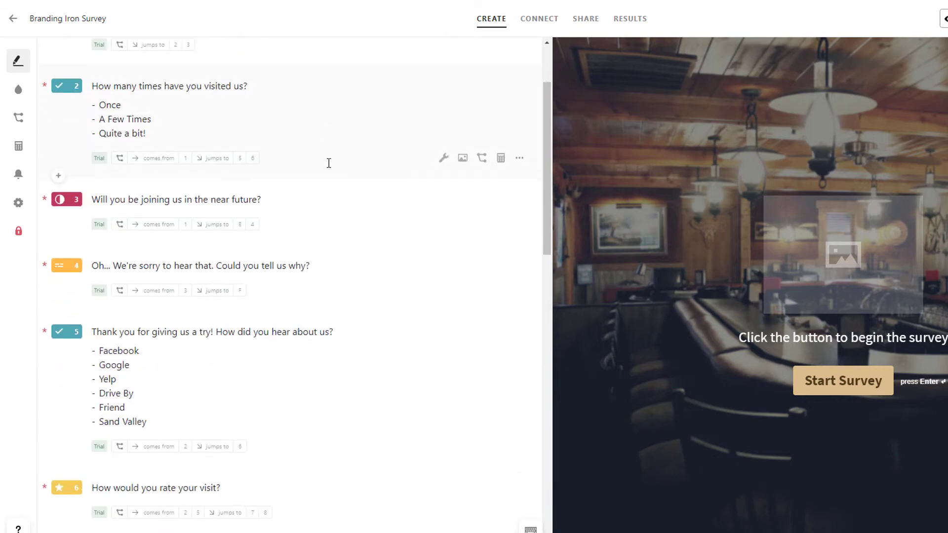
scroll(330, 178, down, 2)
drag(546, 218, 541, 63)
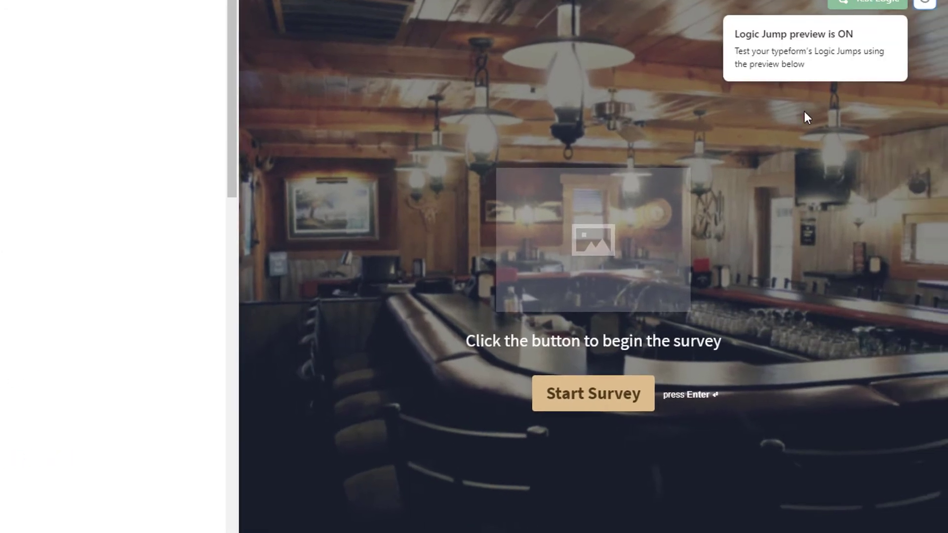
Step: Start the survey preview, answer No to having been to the Branding Iron, and go back to that question
click(595, 402)
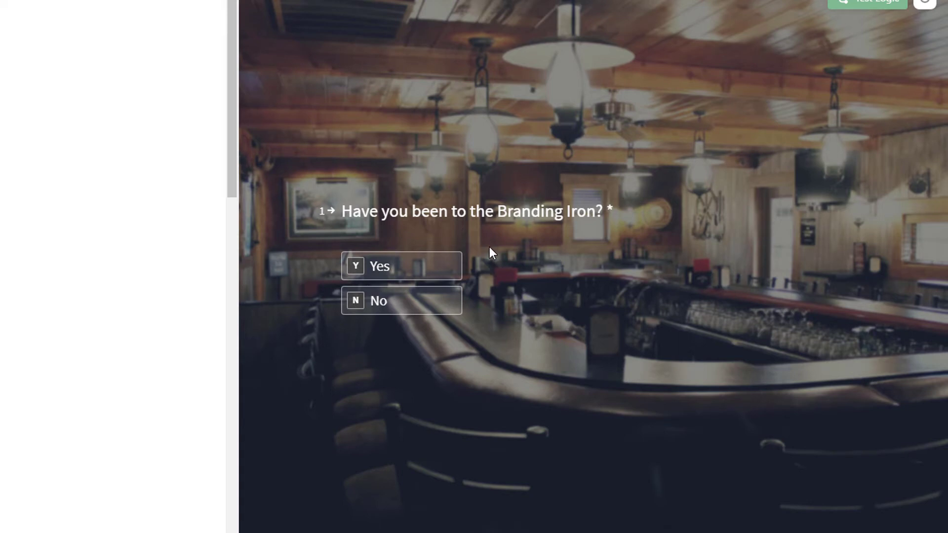
click(434, 302)
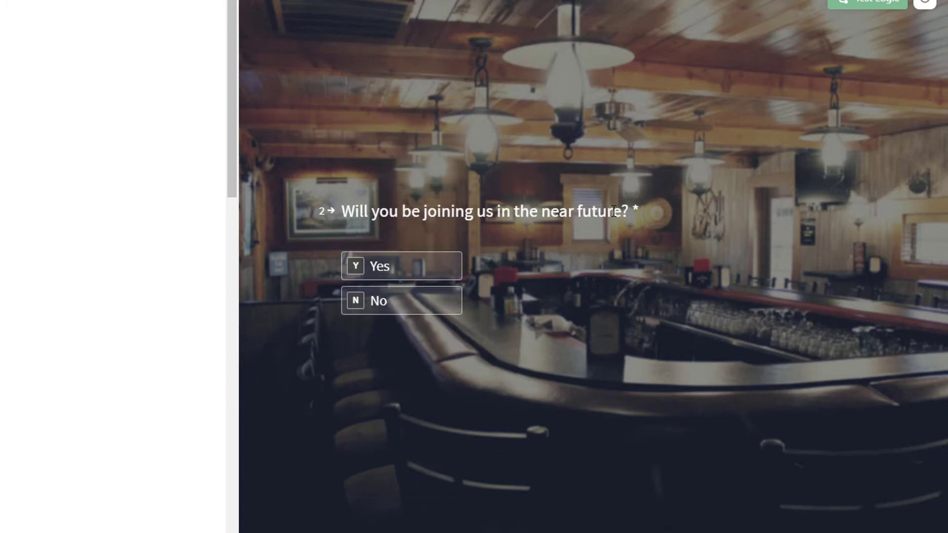
scroll(596, 266, up, 2)
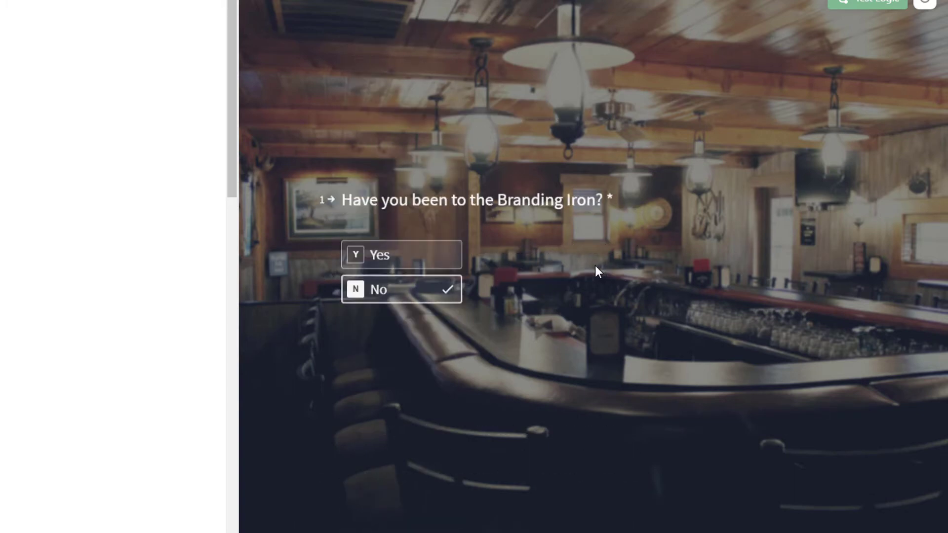
Step: Test the negative path with Yes, Quite a bit! and a 3-star rating, entering "Just didnt like the food" as feedback
click(444, 265)
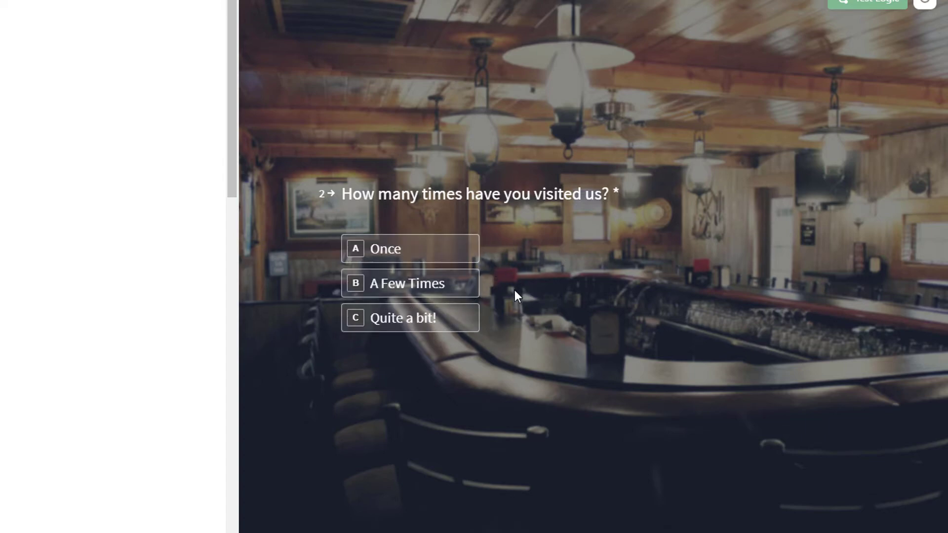
click(460, 322)
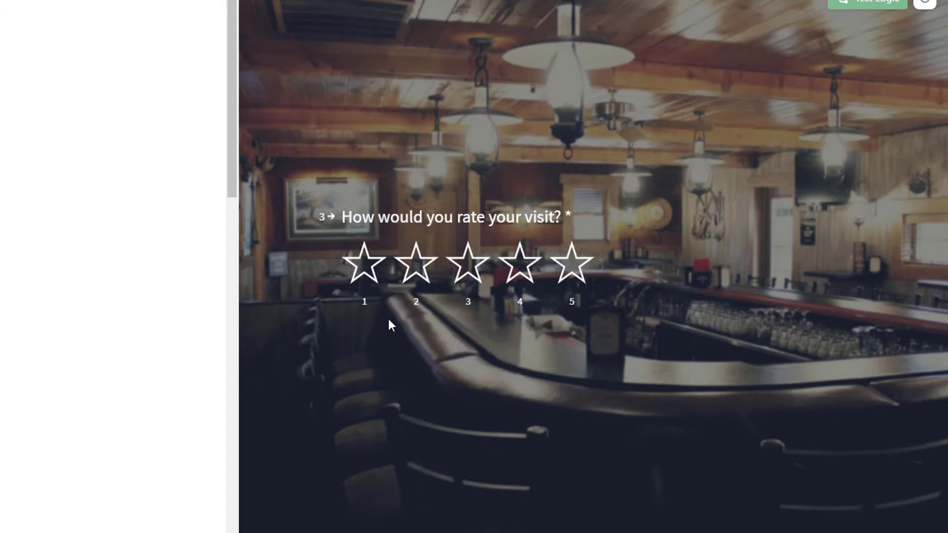
click(469, 267)
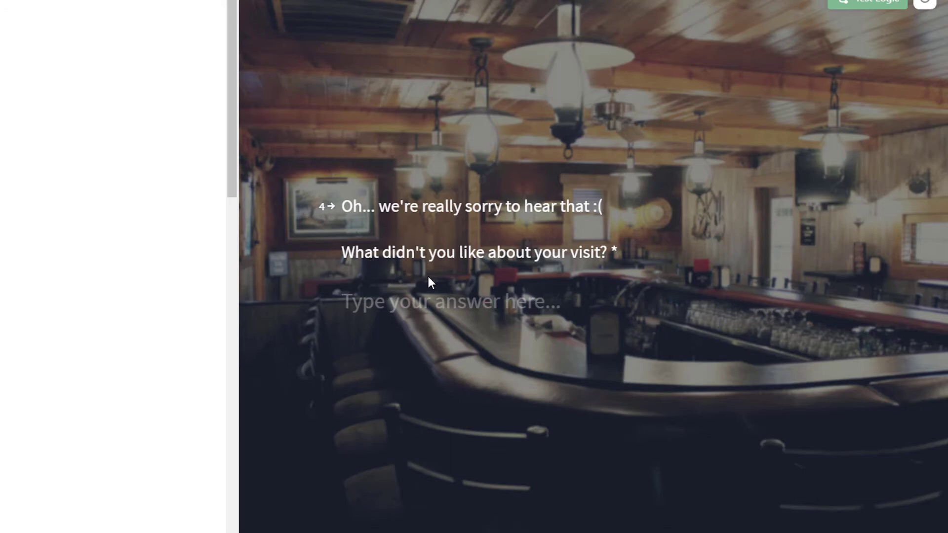
text(Just didnt like the f)
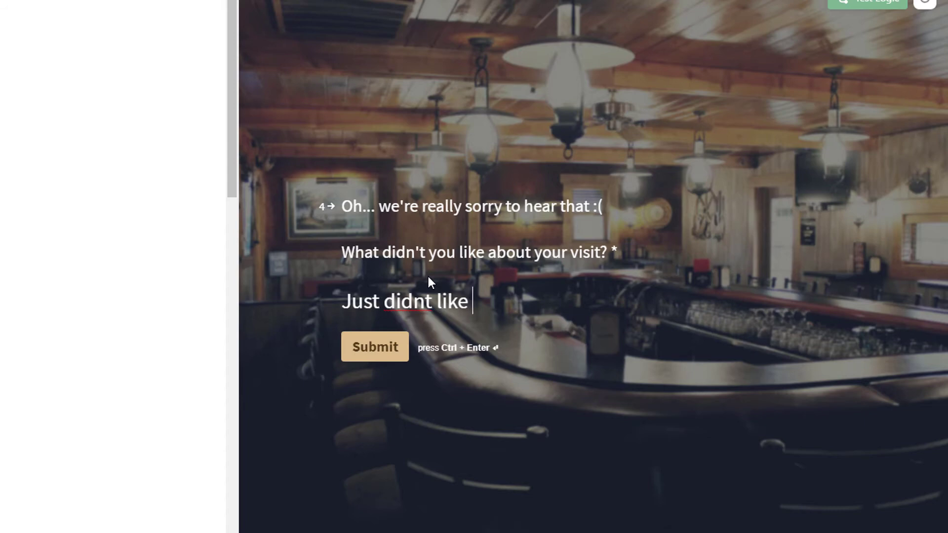
text(ood)
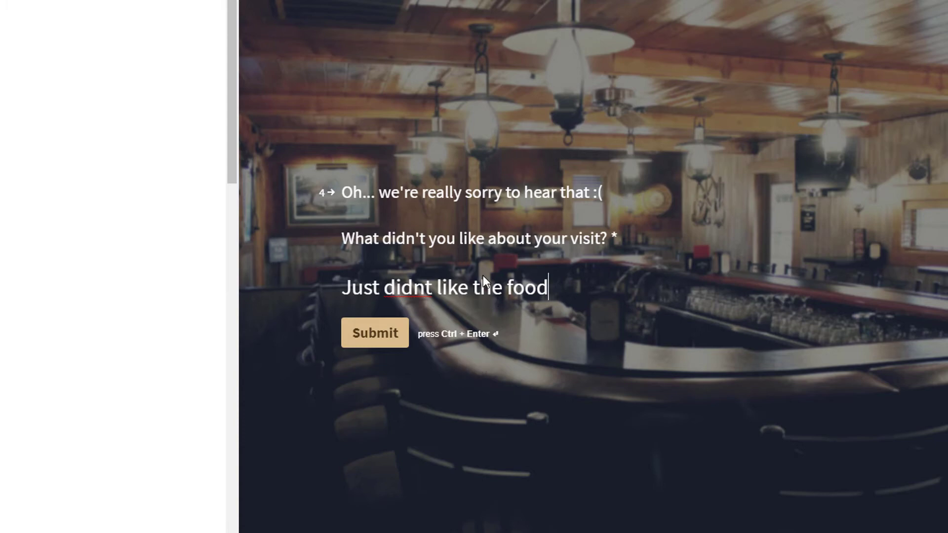
Step: Return to the rating question, change it to 4 stars, and submit Yes to writing a Google review
scroll(494, 289, up, 2)
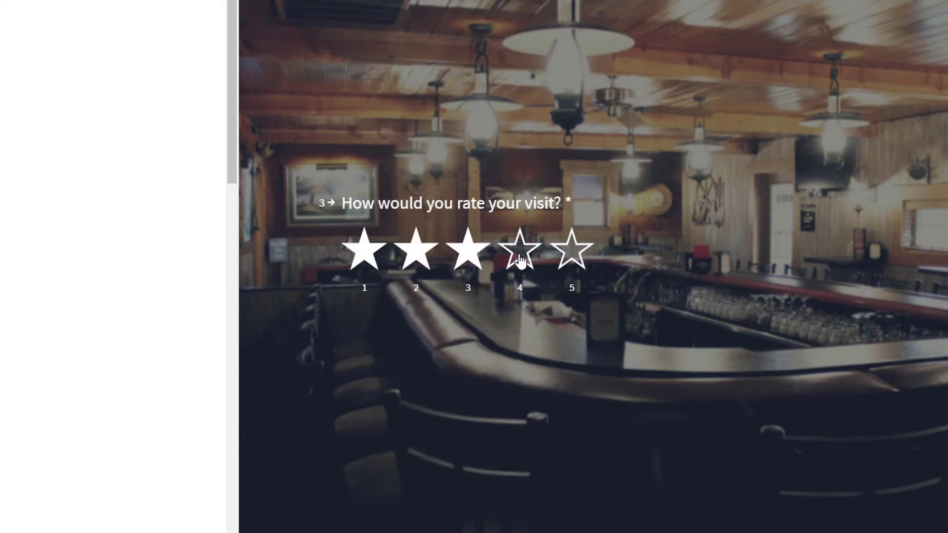
click(520, 260)
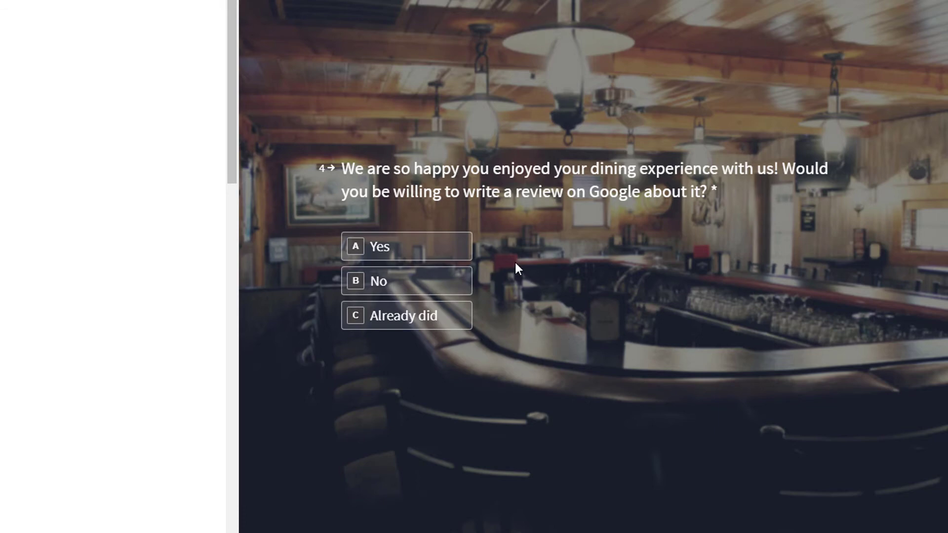
click(432, 254)
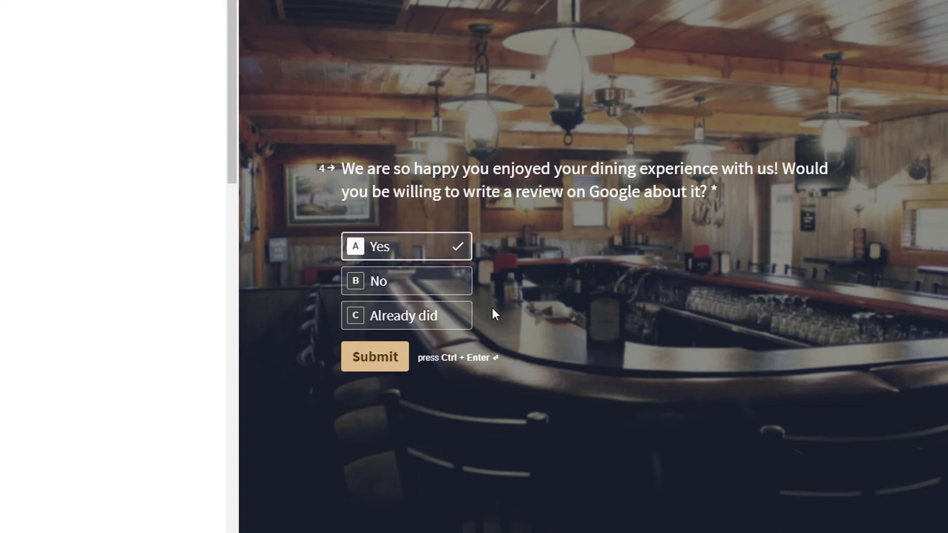
click(376, 358)
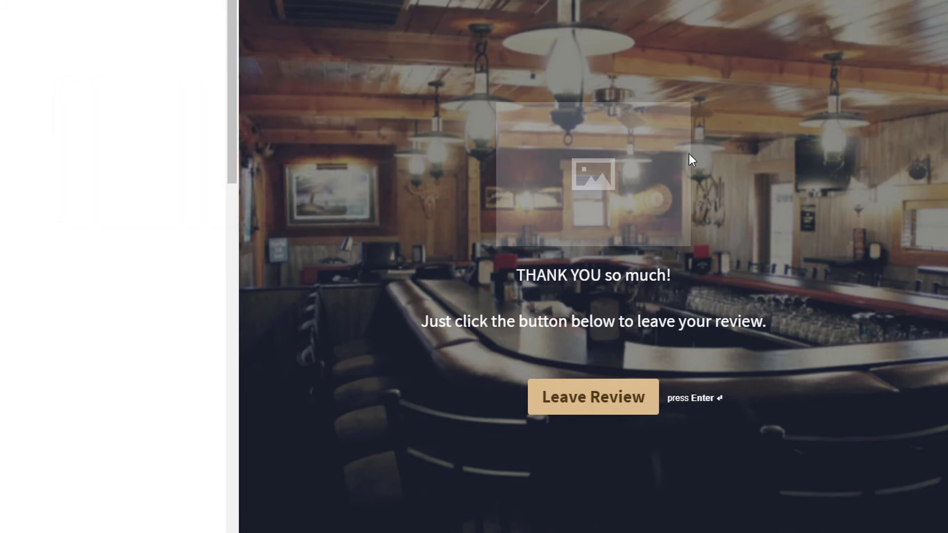
Step: Restart the survey preview and test it with a Yes visit answer, a 5-star rating, and No to writing a Google review
click(898, 14)
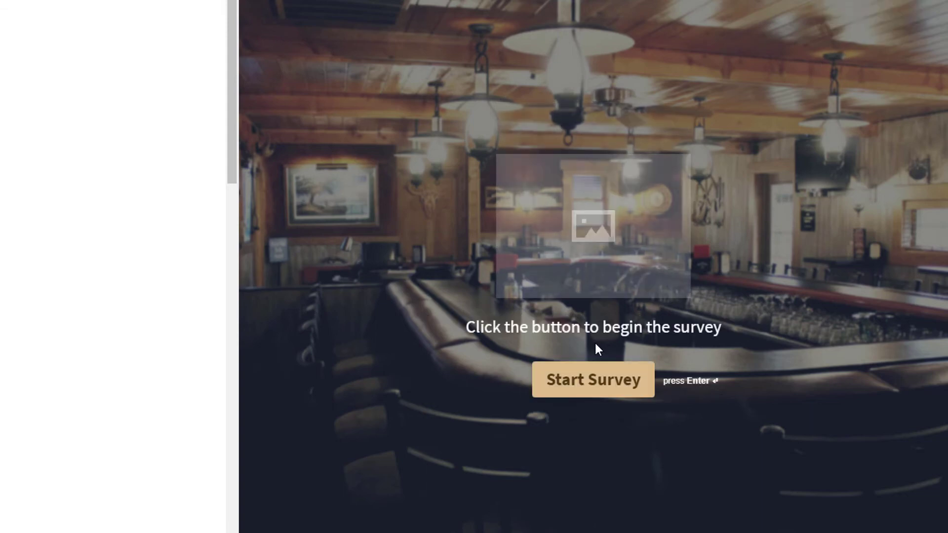
click(598, 375)
click(425, 253)
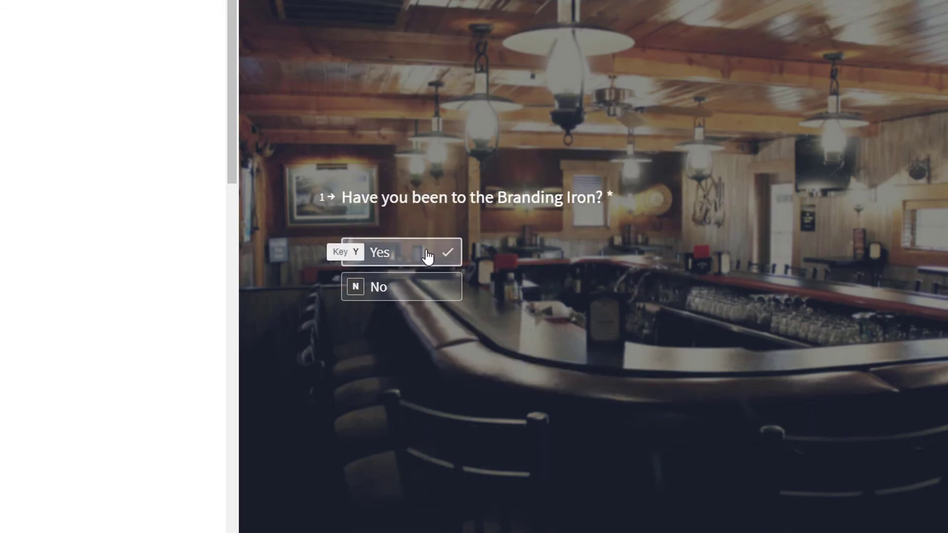
click(434, 312)
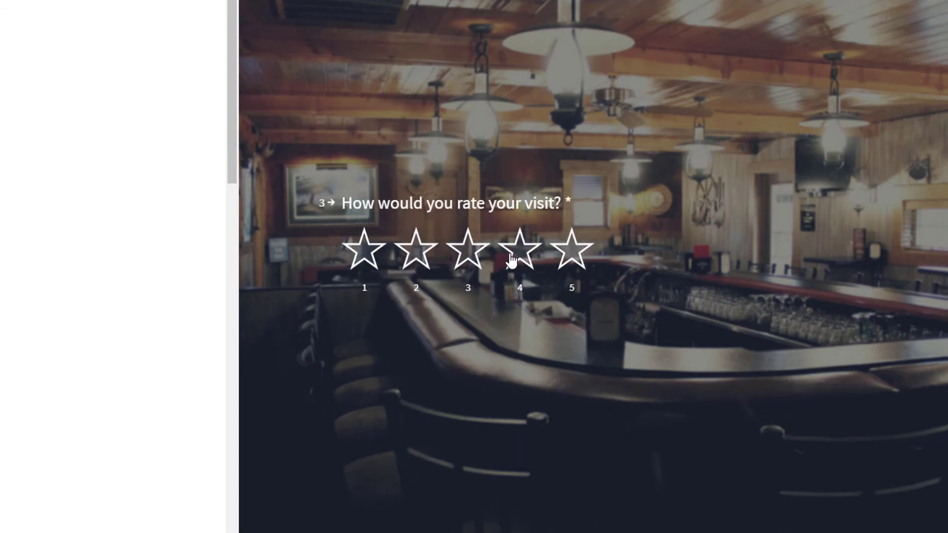
click(573, 252)
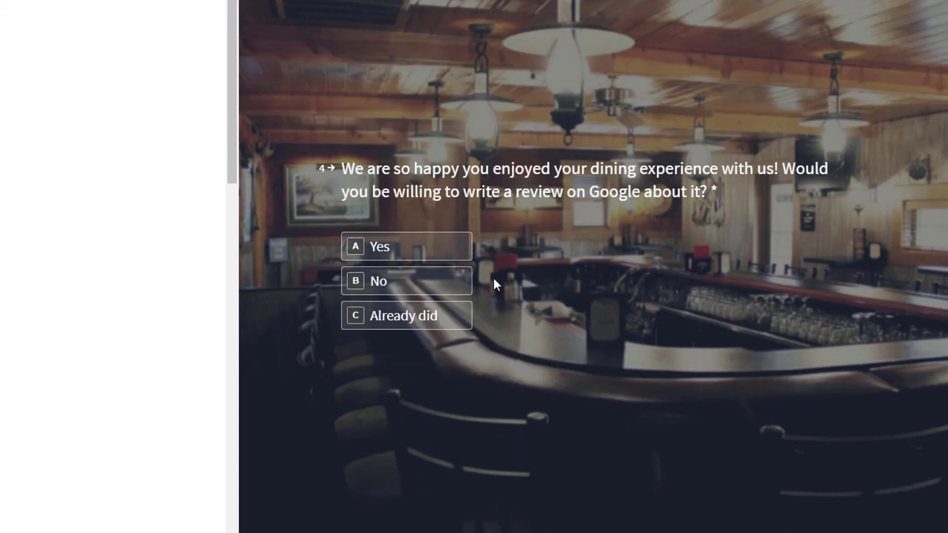
click(414, 284)
click(381, 369)
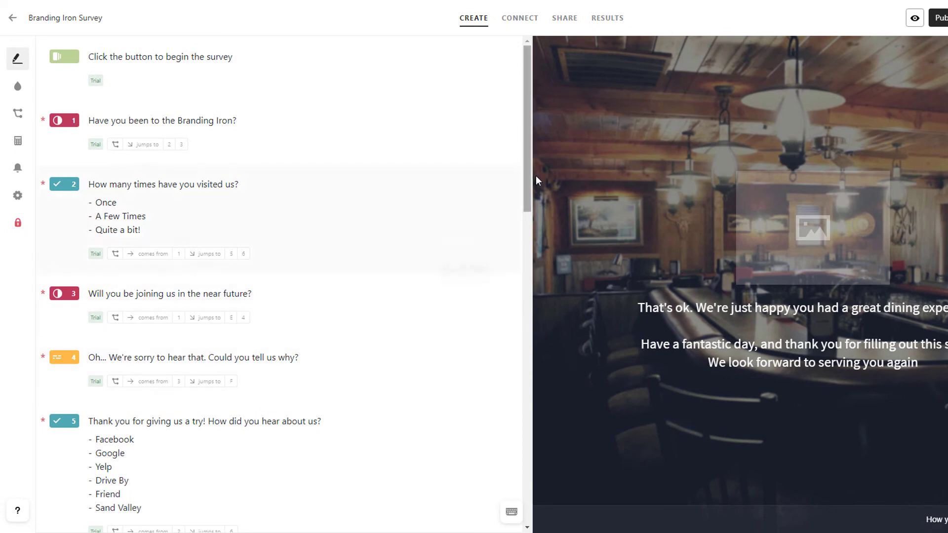
drag(528, 179, 525, 303)
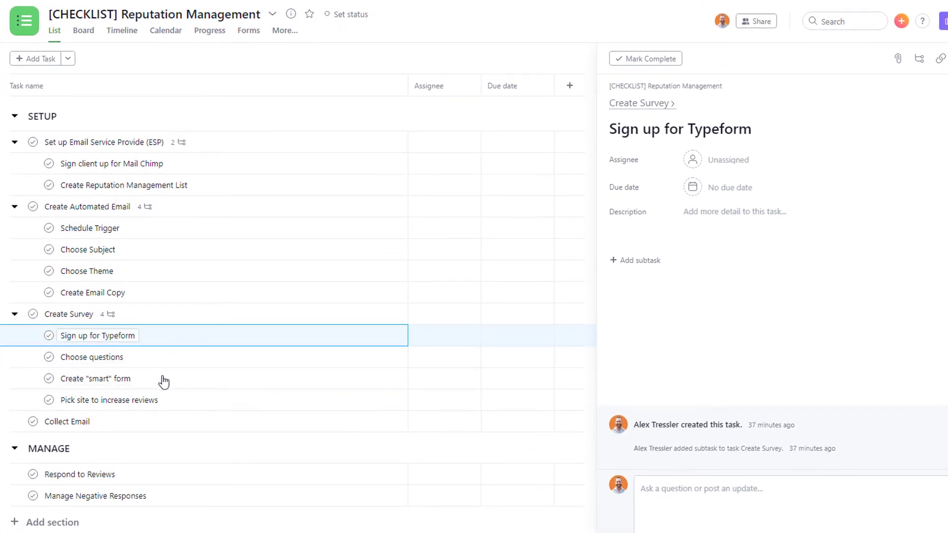
Step: Switch back to the Asana checklist and review the Choose questions, Create "smart" form and Pick site to increase reviews subtasks
click(197, 402)
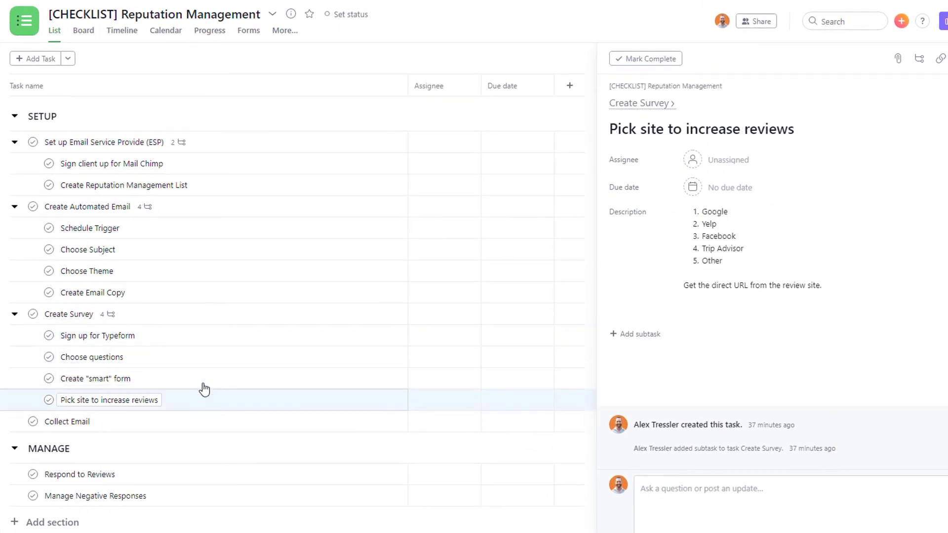
click(179, 356)
click(175, 384)
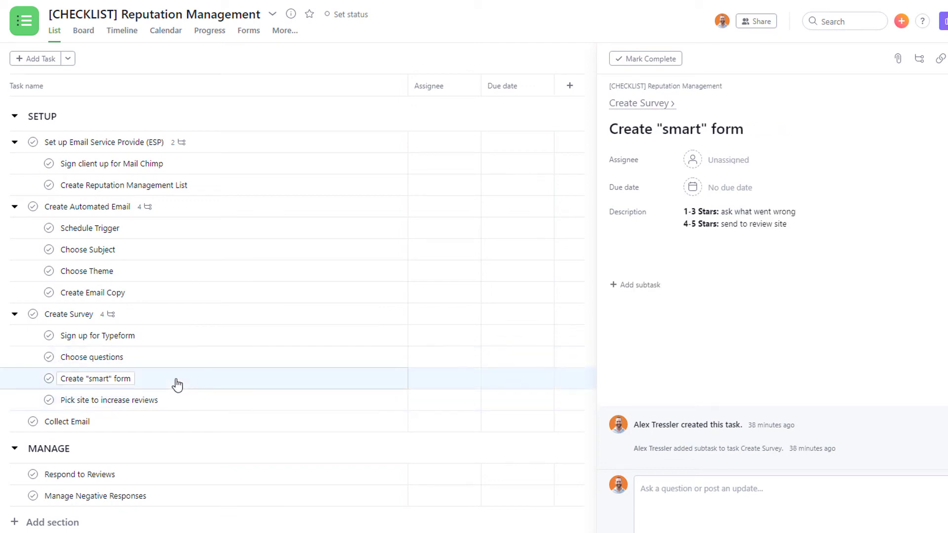
click(197, 404)
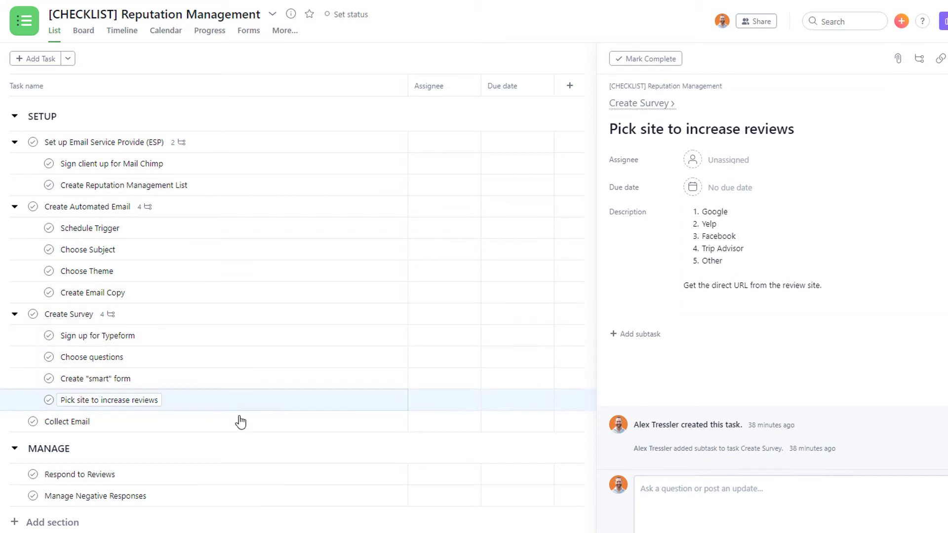
Step: Review the descriptions of the Collect Email, Respond to Reviews and Manage Negative Responses tasks
click(182, 431)
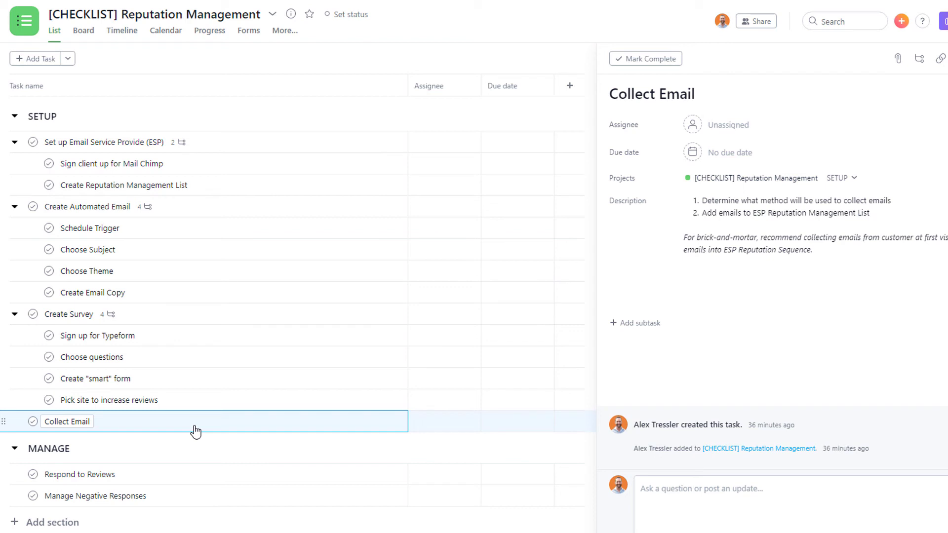
click(146, 475)
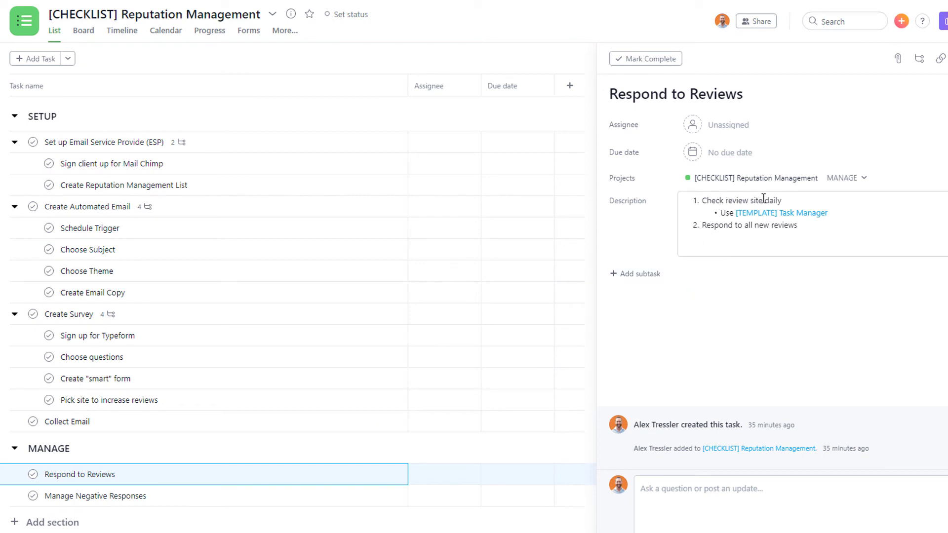
mouse_move(744, 220)
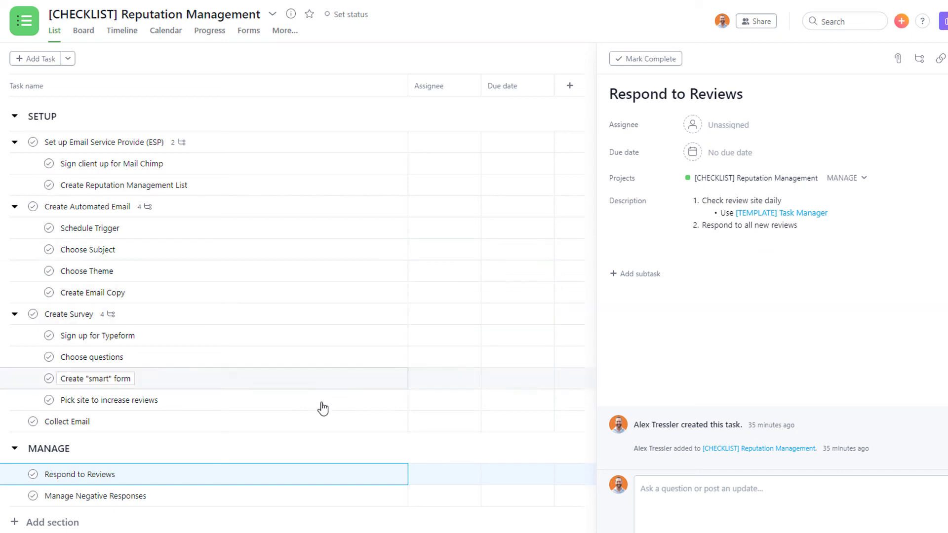
click(204, 505)
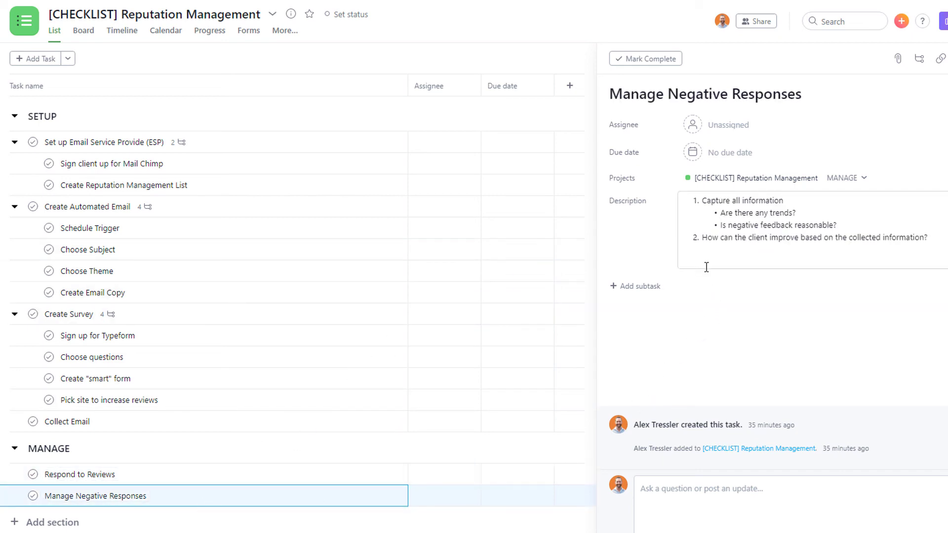